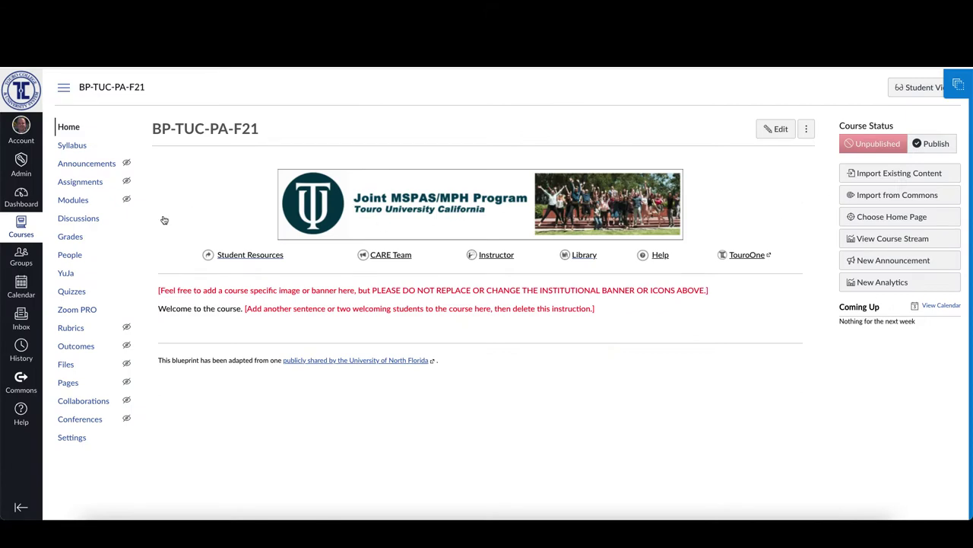
- Create a new quiz in the course and title it "Lecture Evaluation:" followed by the lecturer's surname
left_click(65, 295)
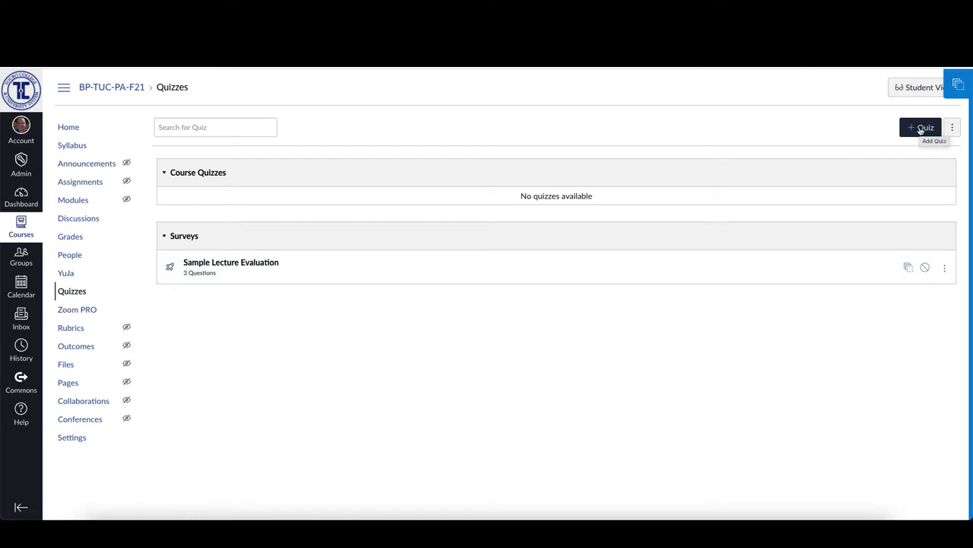
left_click(920, 130)
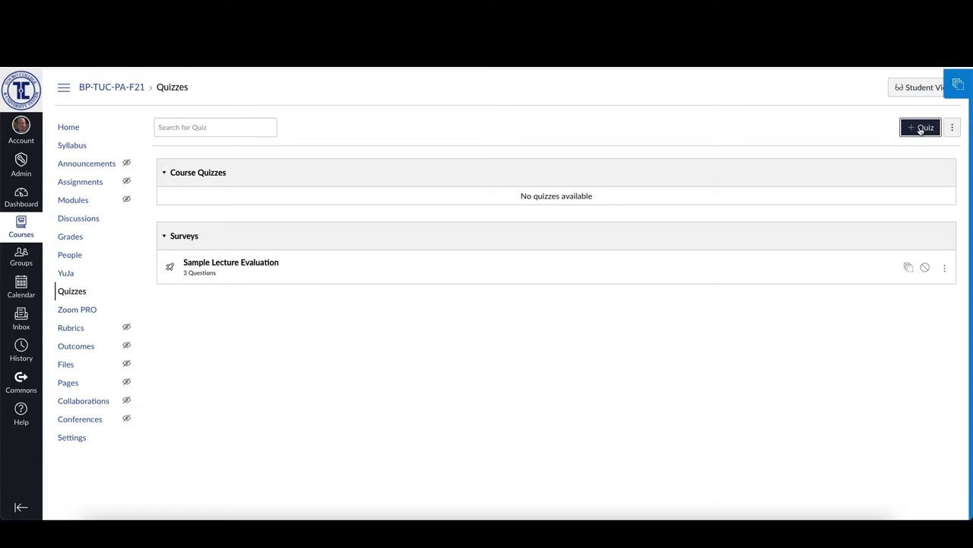
double_click(241, 215)
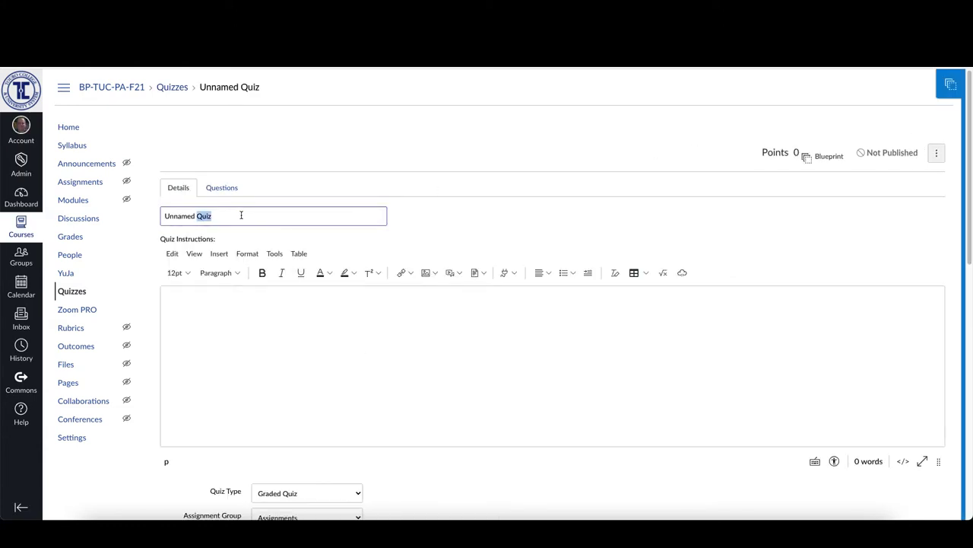
triple_click(241, 215)
type("Lect")
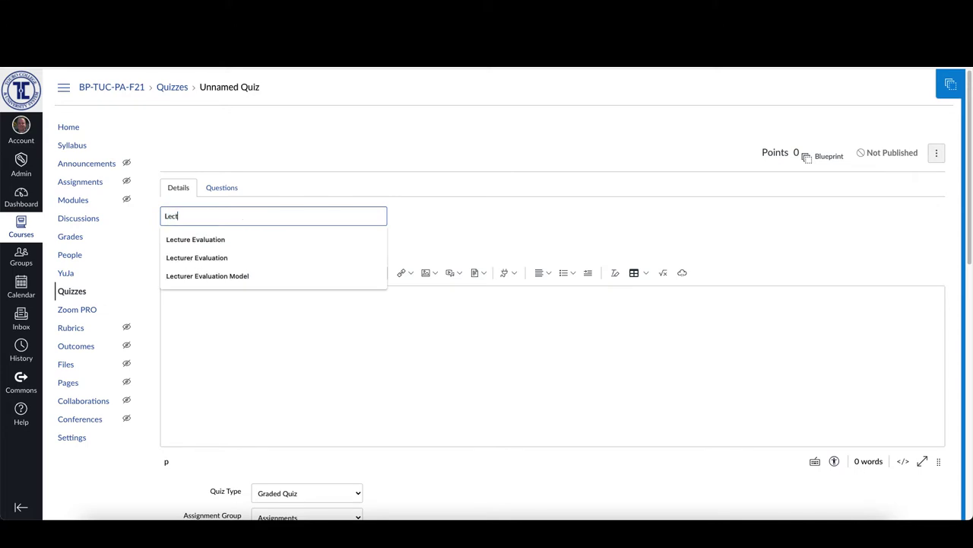
type("ure Evaluati")
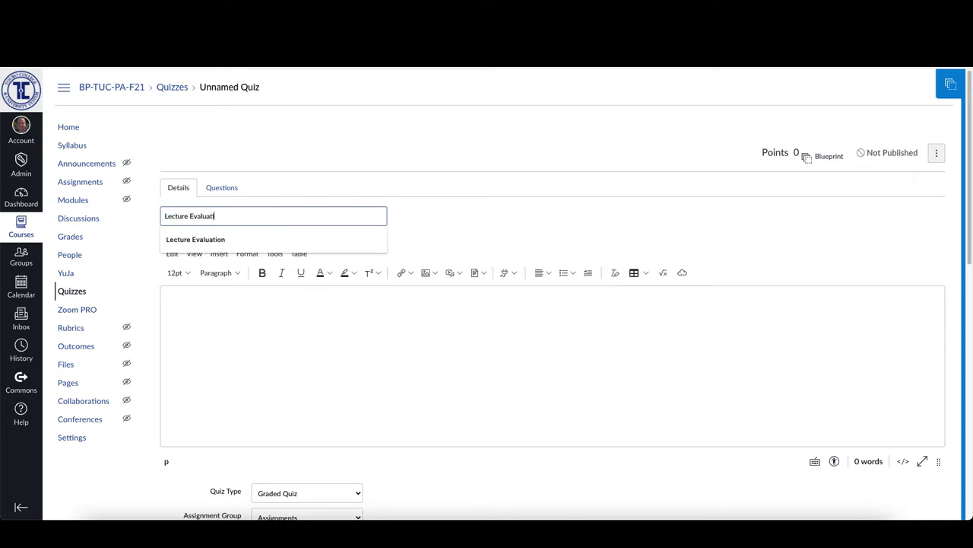
type("on: ")
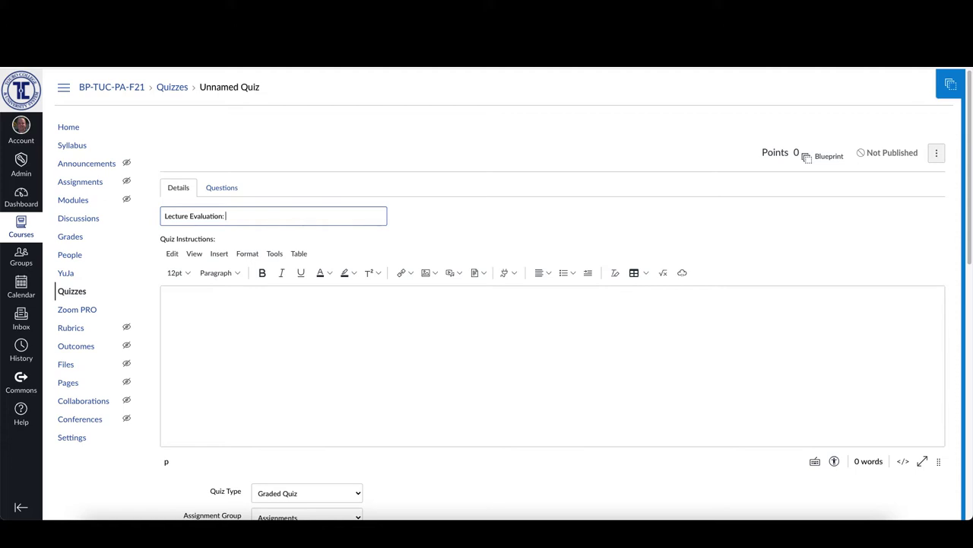
type("Week of 23 July")
left_click_drag(226, 216, 282, 219)
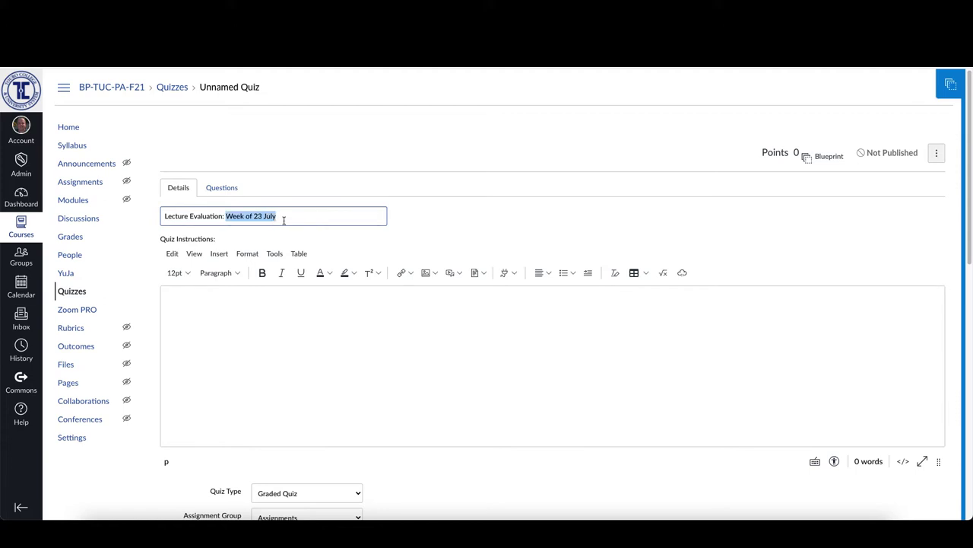
type("Barbour")
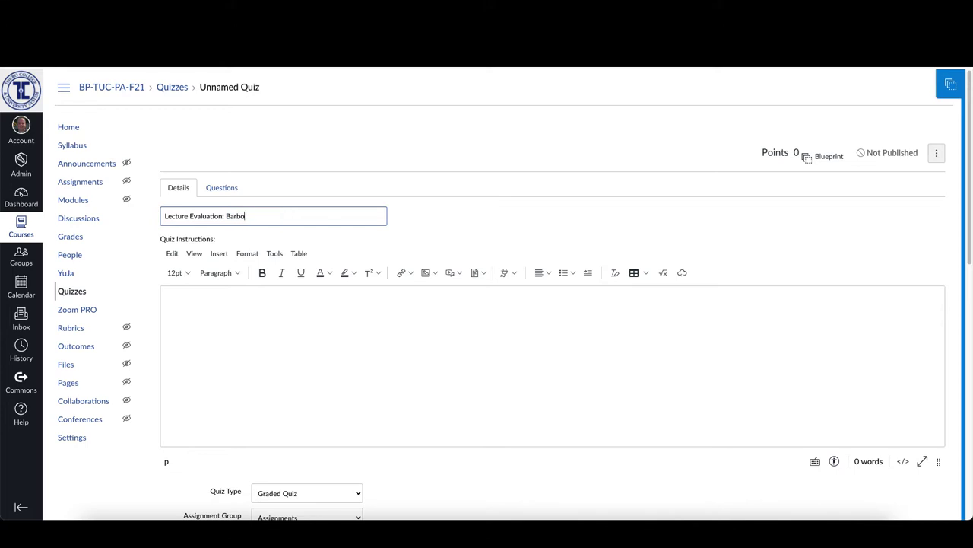
- Begin the quiz instructions with "This is an evaluation of the lectures provided during the week of 18-23 July."
left_click(335, 333)
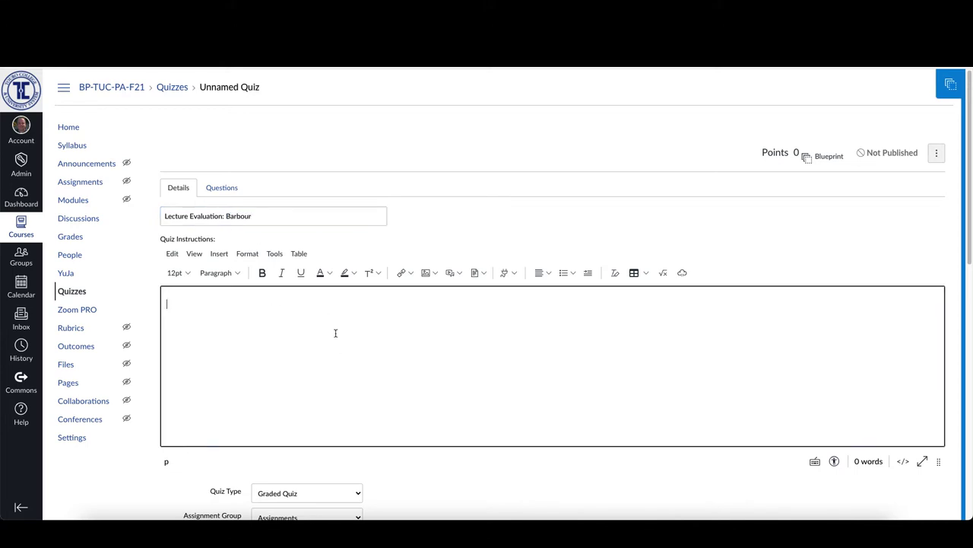
type("This is an evaluation of the lectures provided")
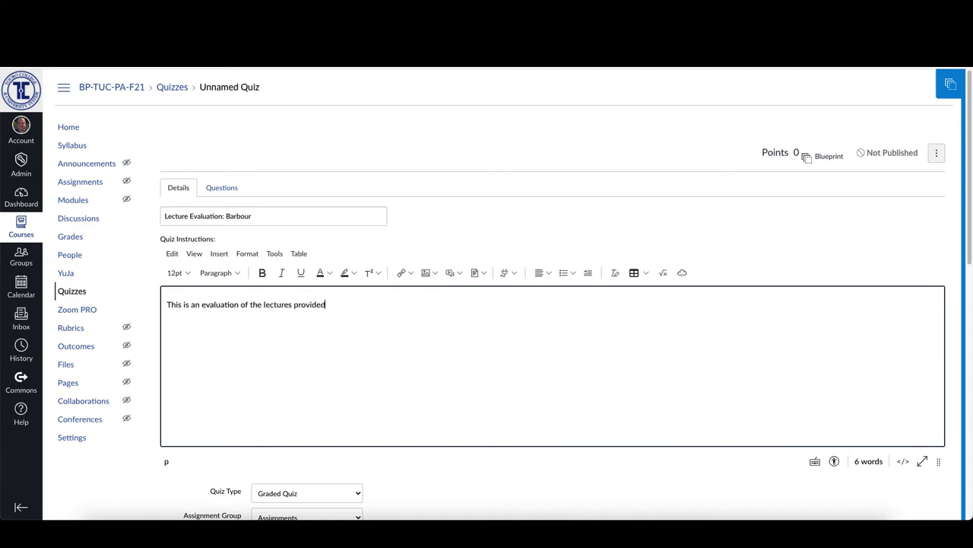
type(" during the week of ")
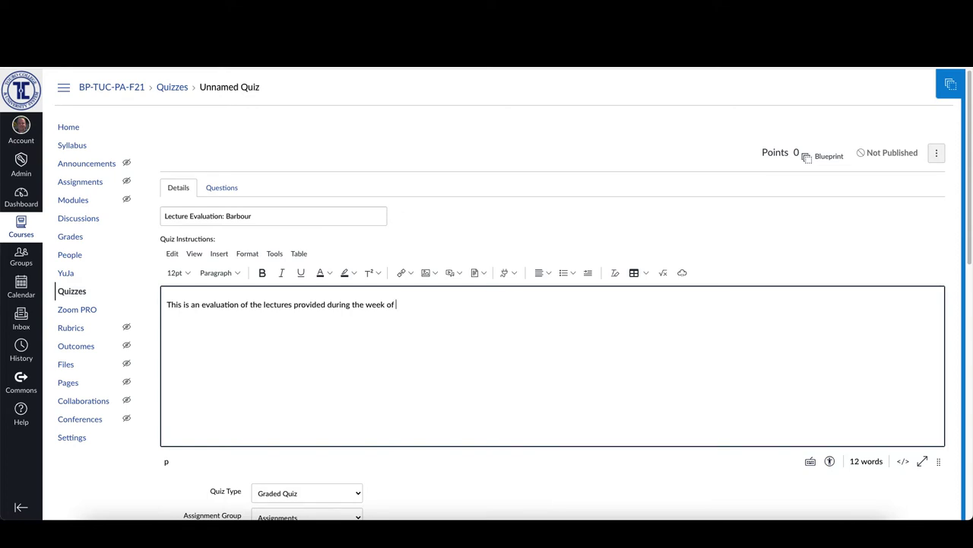
type("18-23 July.")
- Add a second instruction line reading "The is an evaluation of the lecture given by Dr.", the lecturer's capitalised surname and "on 23 July."
key("Return")
type("The is an")
type(" avlaut")
key("BackSpace")
key("BackSpace")
key("BackSpace")
type("evalution of the")
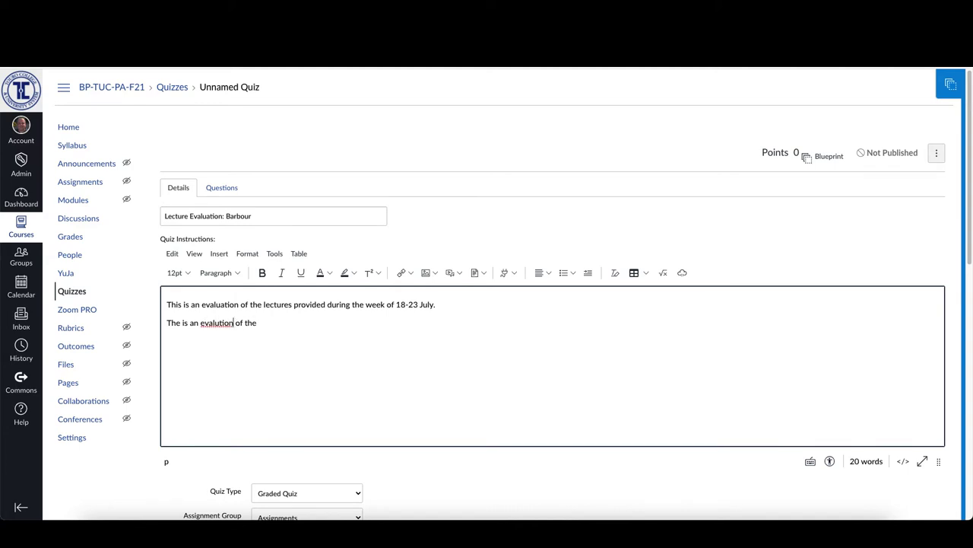
left_click(221, 322)
type("a")
left_click(263, 323)
type("lecture given by")
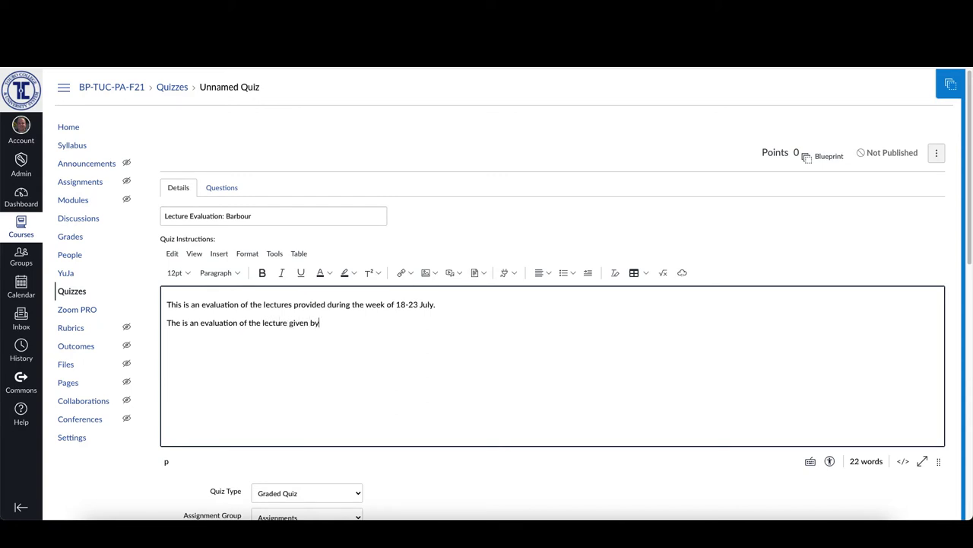
type(" Dr. barbour on 23 July.")
left_click_drag(333, 323, 338, 323)
type("B")
- Make the quiz an Ungraded Survey and stop students from seeing their quiz responses
scroll(428, 476, "down", 3)
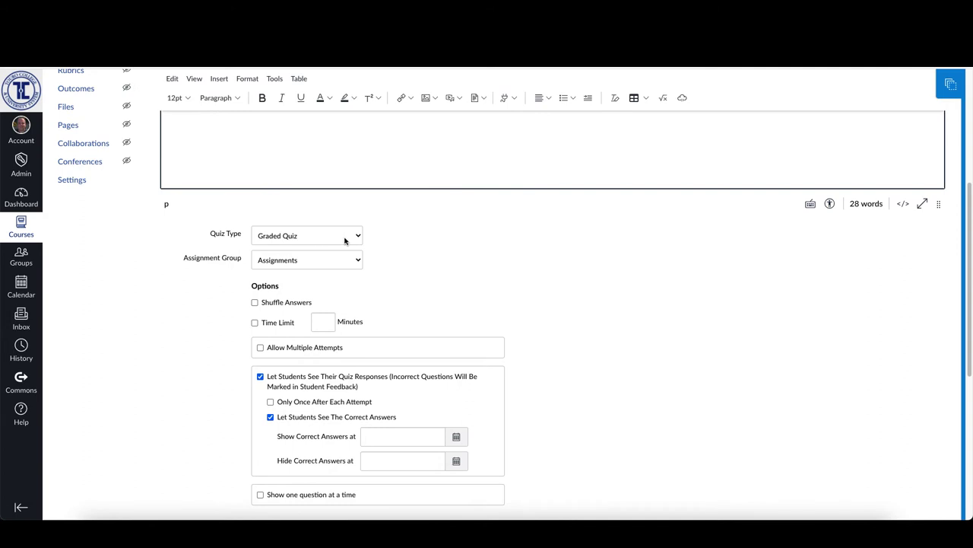
left_click(355, 237)
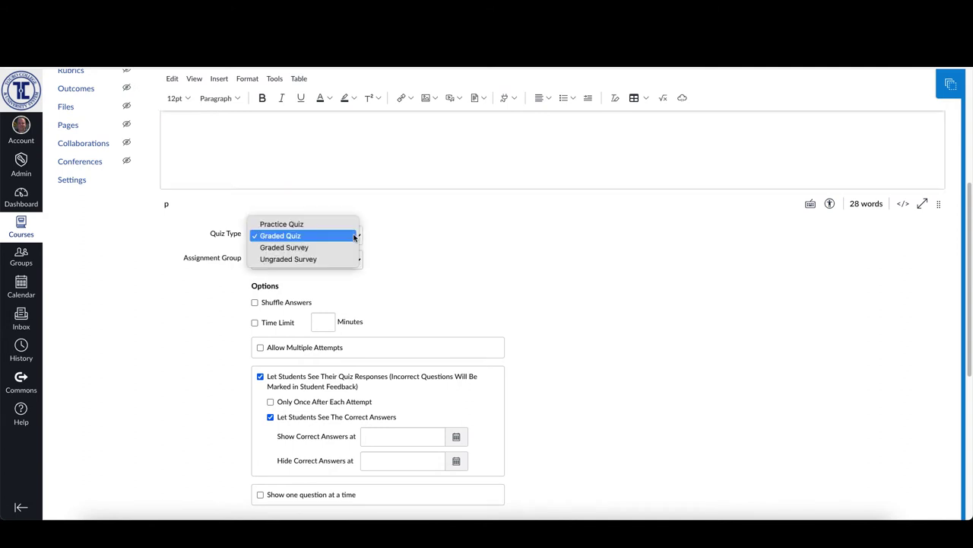
left_click(310, 260)
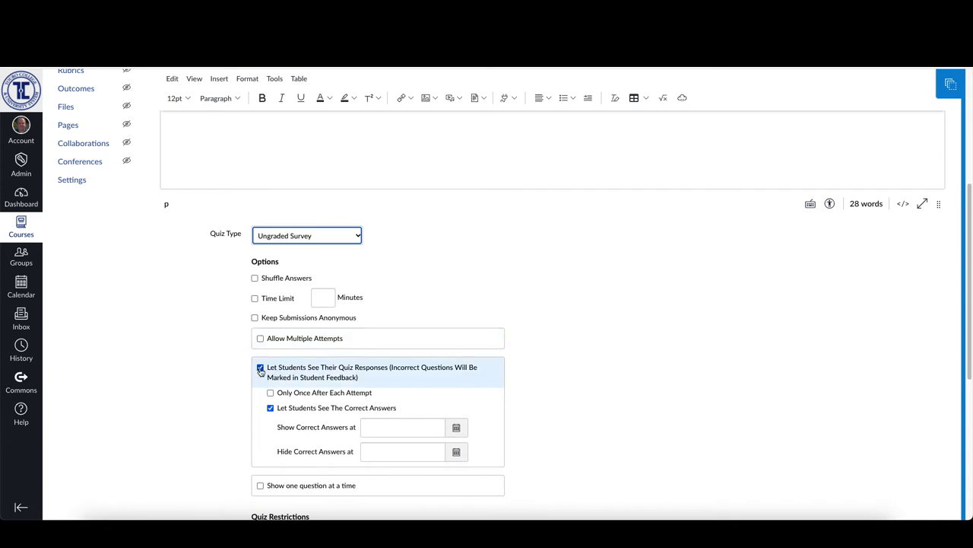
left_click(260, 368)
left_click(260, 368)
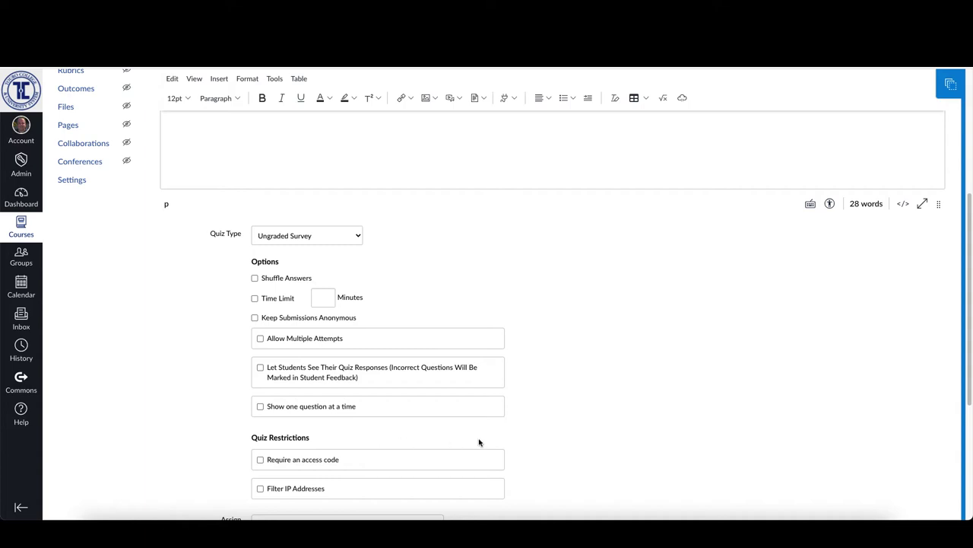
- Remove Everyone from the survey's assignees without choosing another section
scroll(615, 441, "down", 3)
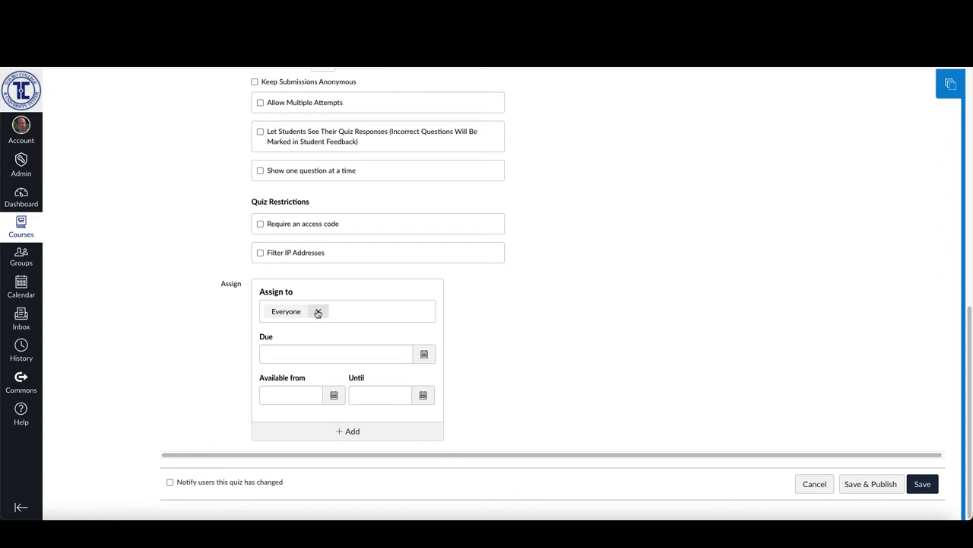
left_click(318, 311)
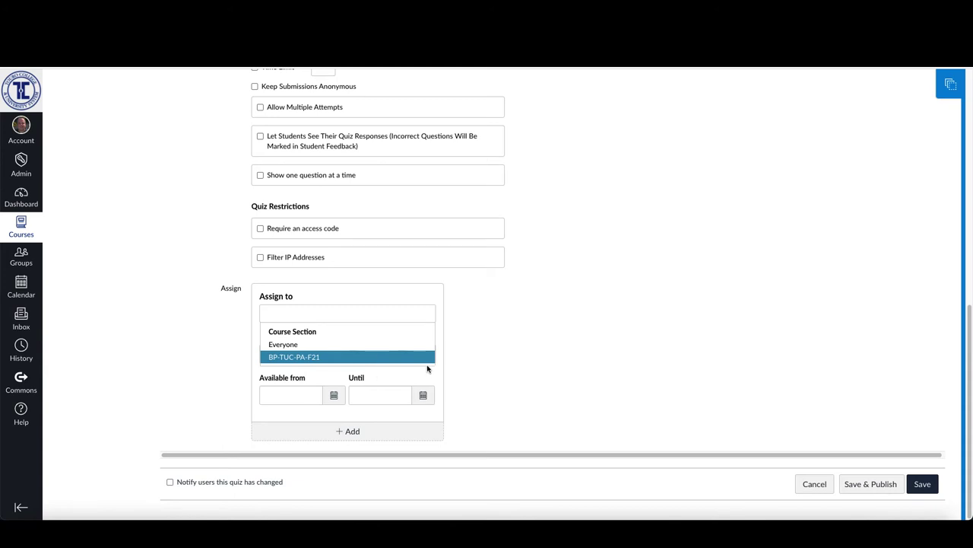
left_click(482, 360)
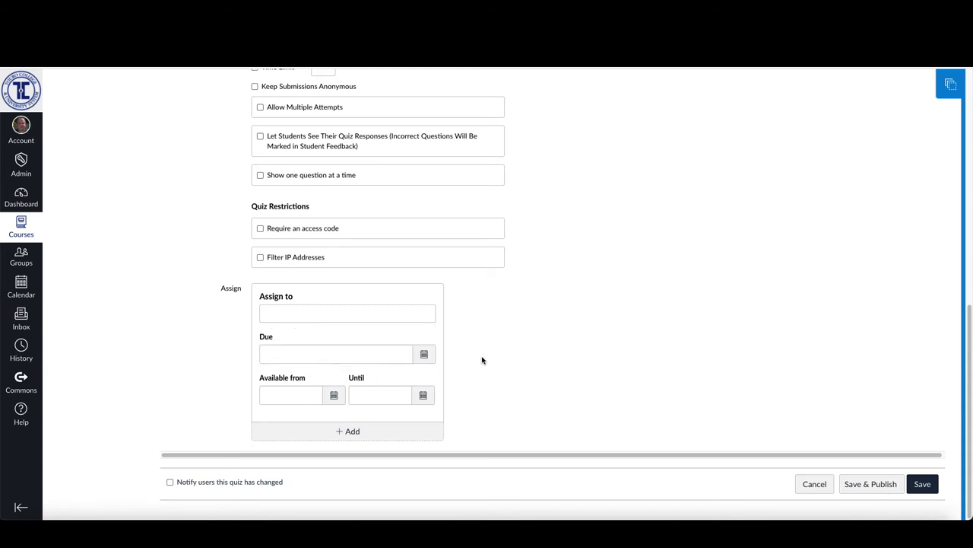
- Examine the July 2021 calendars for the survey's Available from and Until dates
left_click(333, 395)
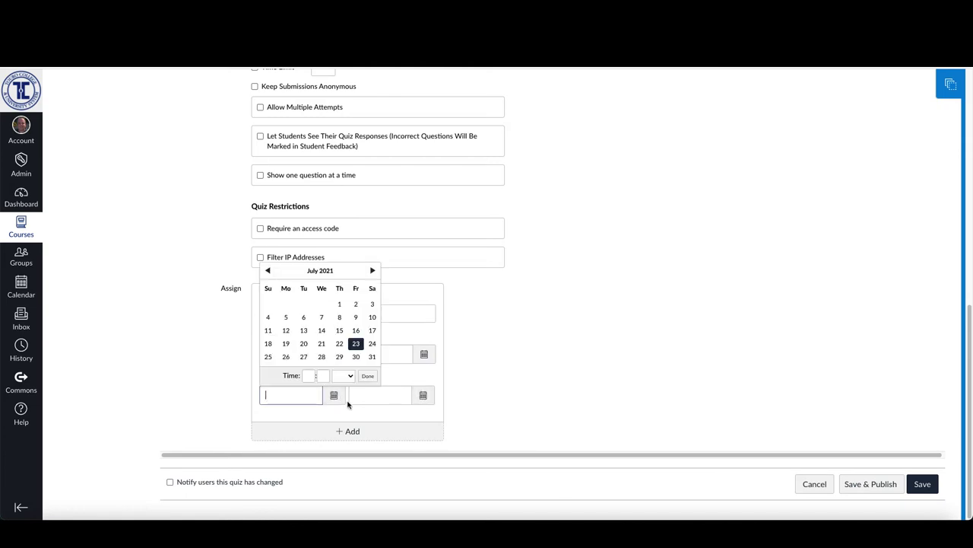
left_click(351, 408)
left_click(422, 394)
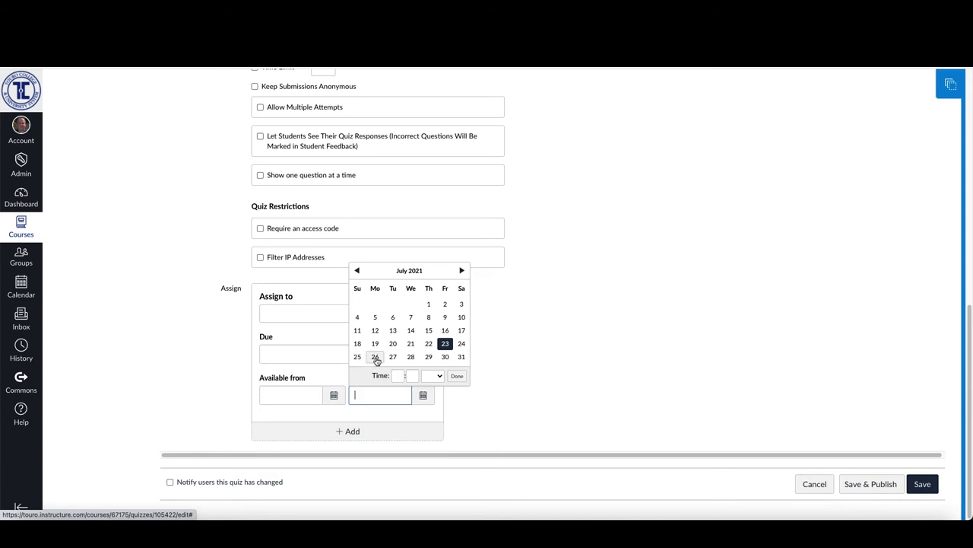
left_click(522, 341)
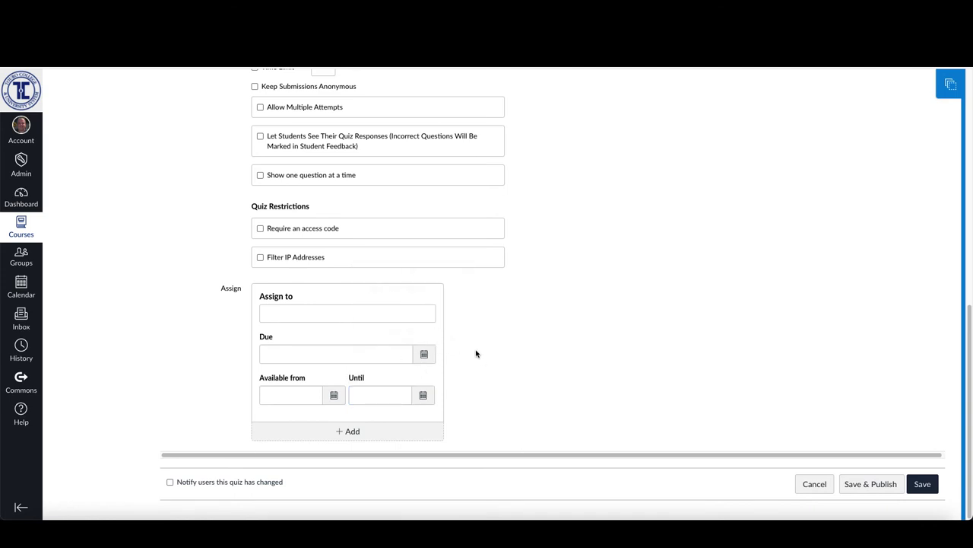
- Find existing questions for the survey and select all those in the Lecture Evaluation question bank
scroll(476, 353, "up", 15)
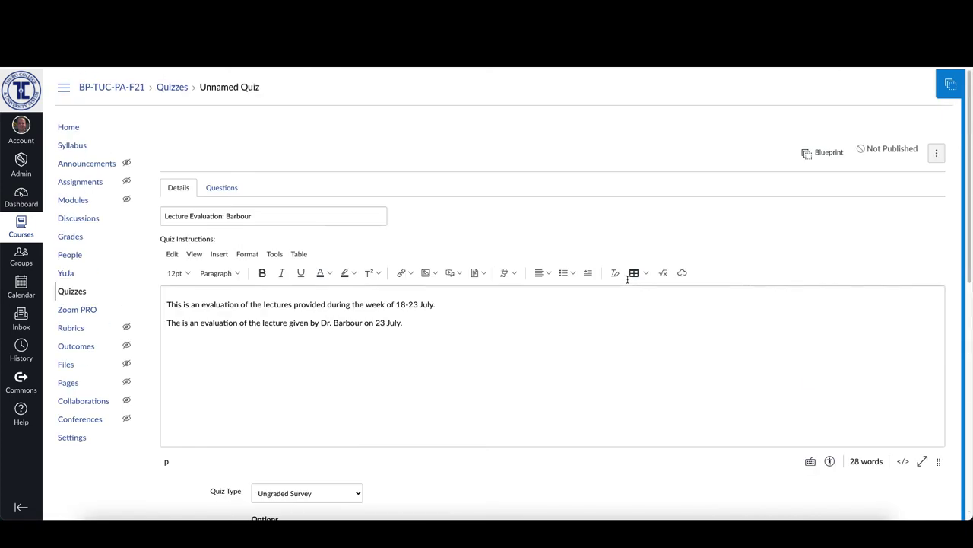
left_click(217, 187)
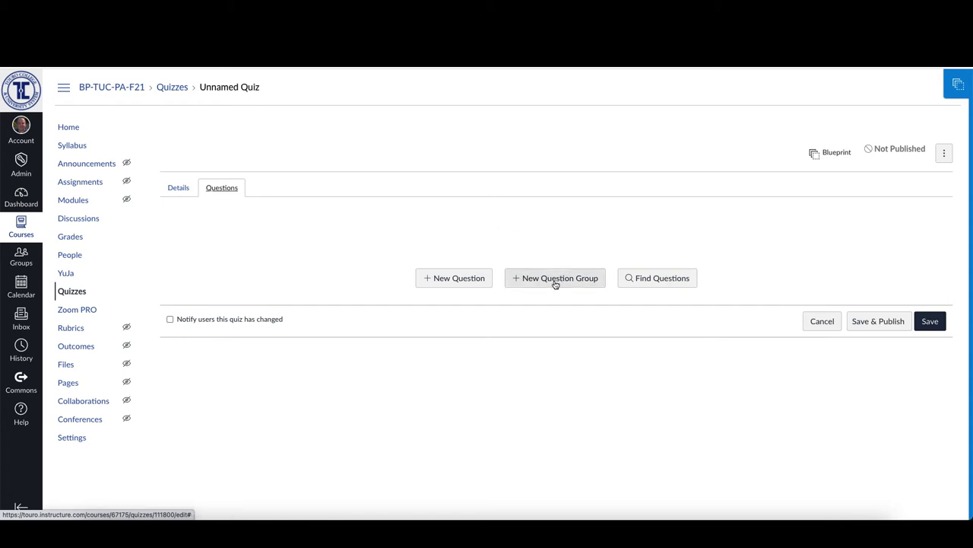
left_click(652, 277)
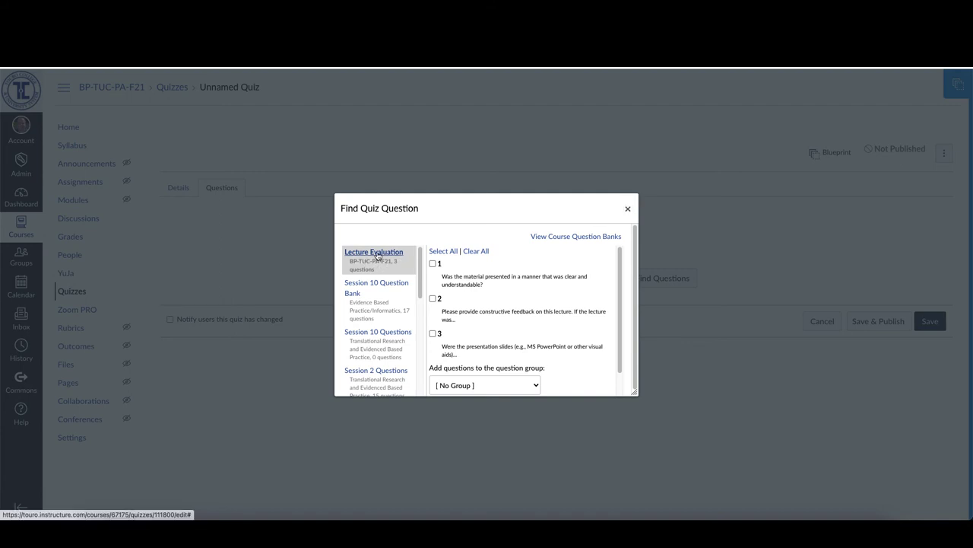
left_click(444, 251)
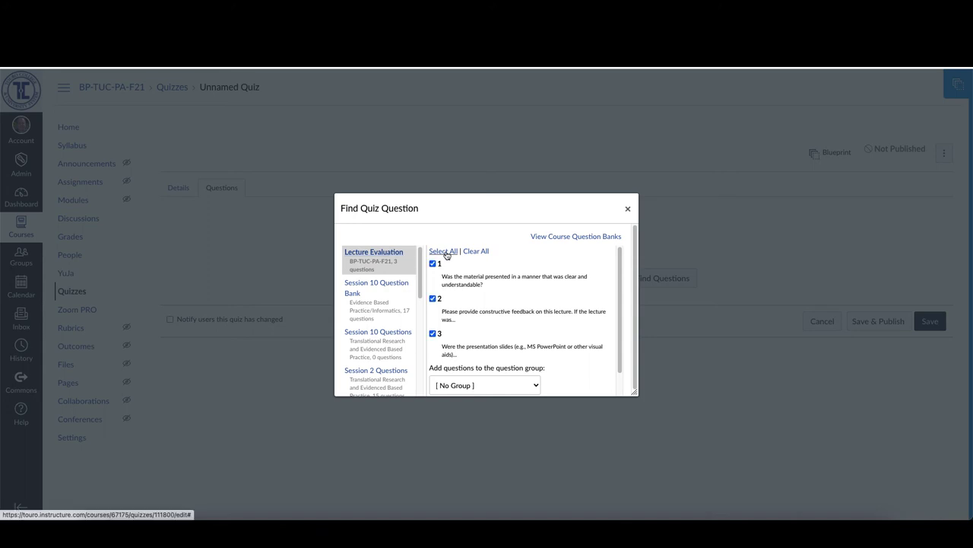
- Start a new question group for the selected questions, named "Evaluation:" followed by the lecturer's surname
left_click(537, 388)
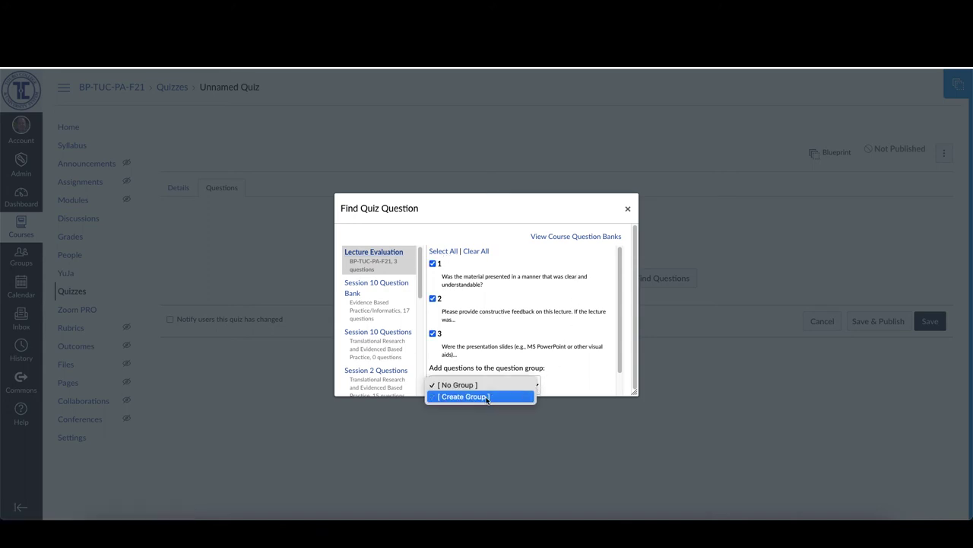
left_click(487, 397)
left_click(490, 271)
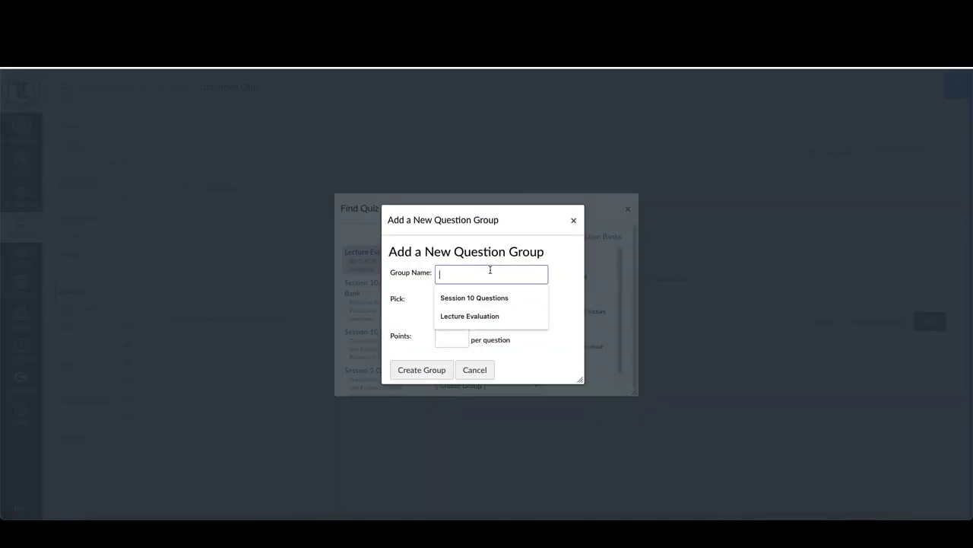
type("Evalua")
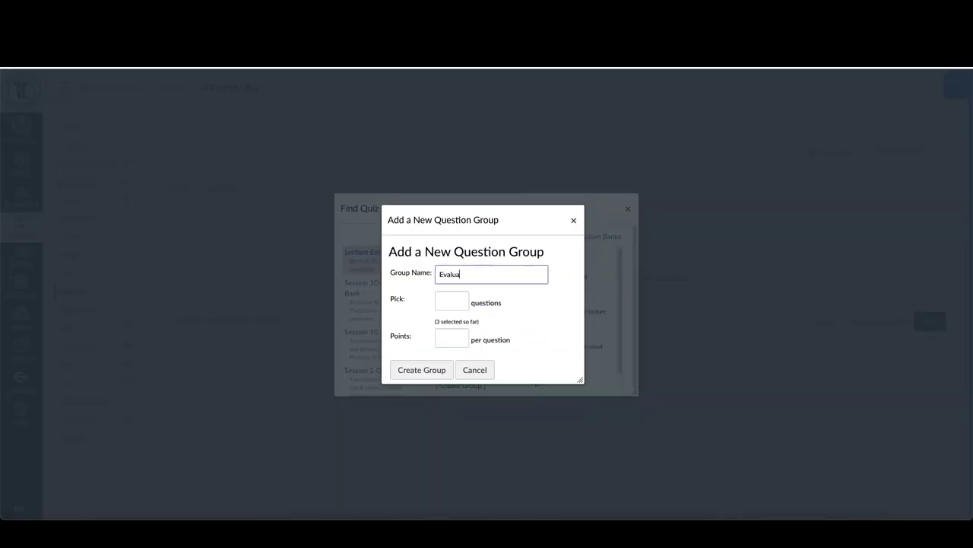
type("tinon")
type(": ")
type("Week of J")
type("23 July")
key("BackSpace")
key("BackSpace")
key("BackSpace")
key("BackSpace")
key("BackSpace")
key("BackSpace")
key("BackSpace")
key("BackSpace")
key("BackSpace")
key("BackSpace")
key("BackSpace")
key("BackSpace")
key("BackSpace")
key("BackSpace")
type("Barbour")
- Create the group with 3 questions to pick at 1 point per question, and add the selected bank questions to it
left_click(448, 302)
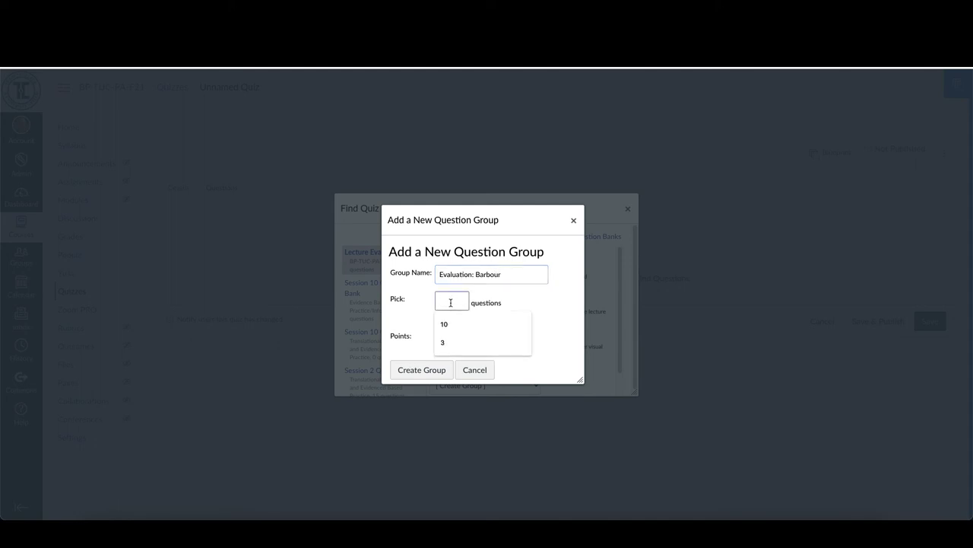
left_click(445, 342)
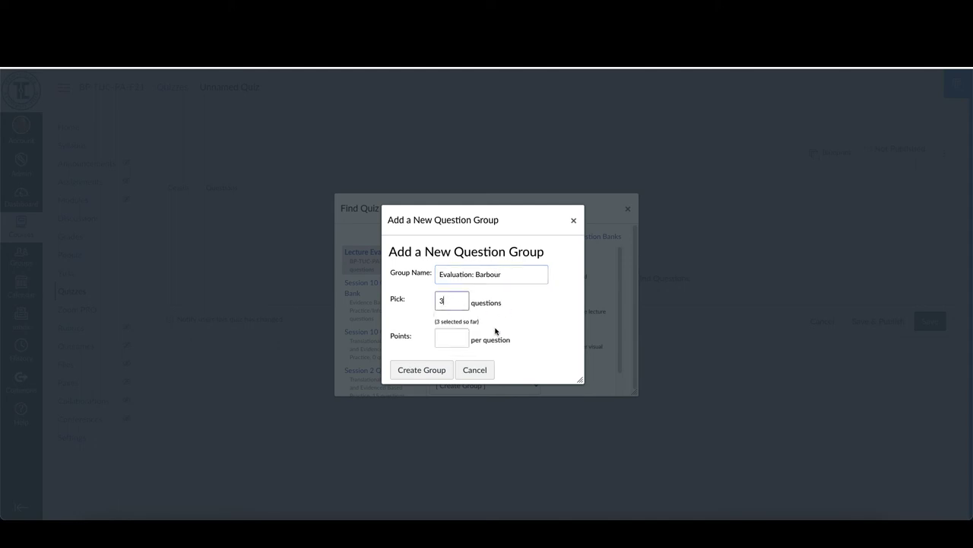
left_click(456, 339)
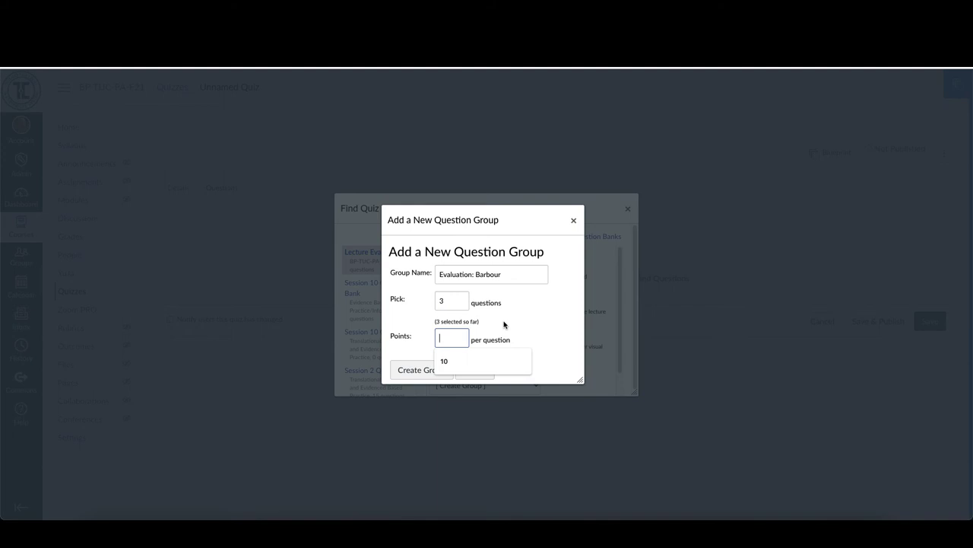
type("1")
left_click(512, 332)
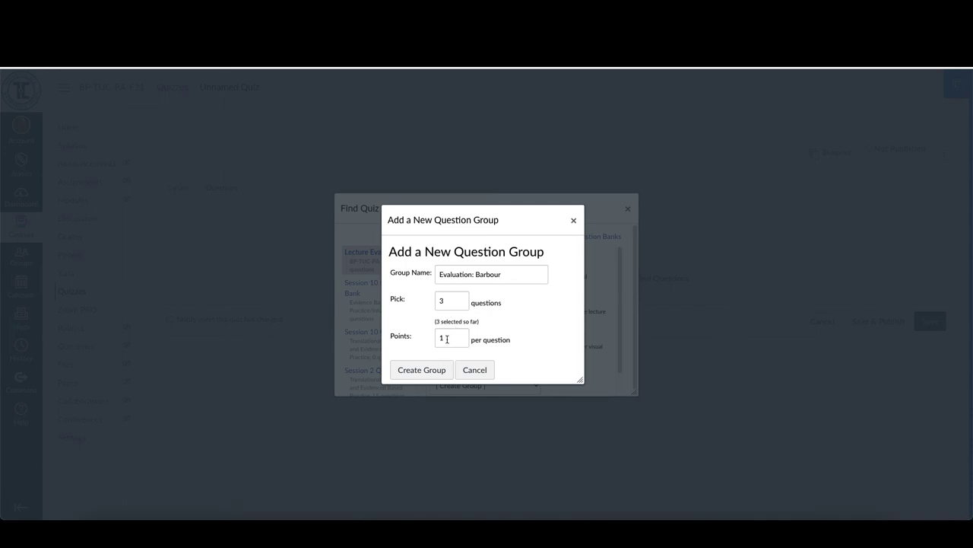
left_click(419, 372)
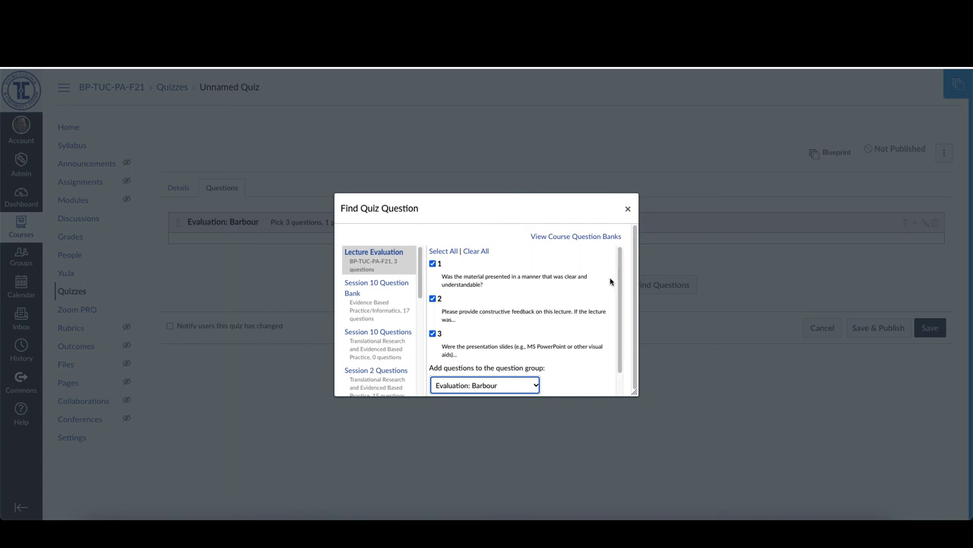
scroll(629, 297, "down", 2)
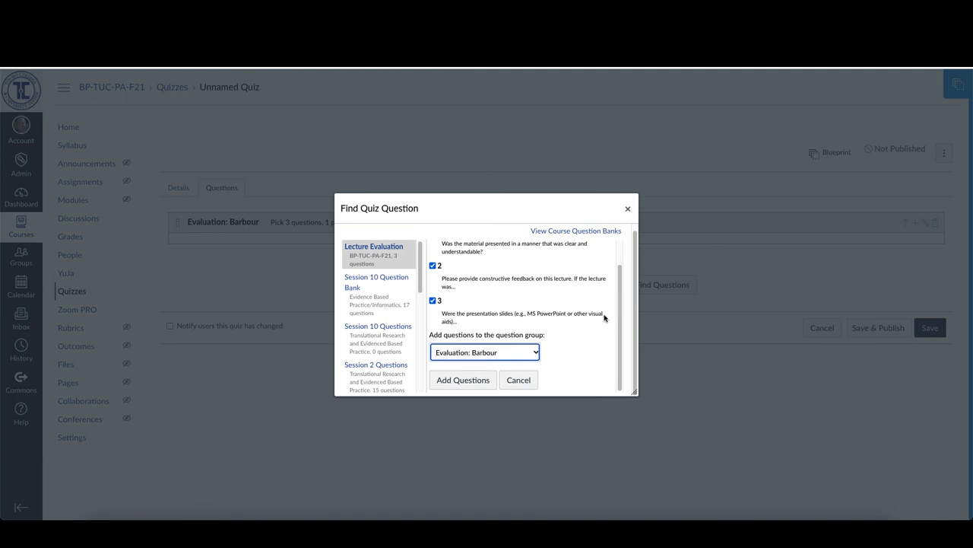
left_click(467, 385)
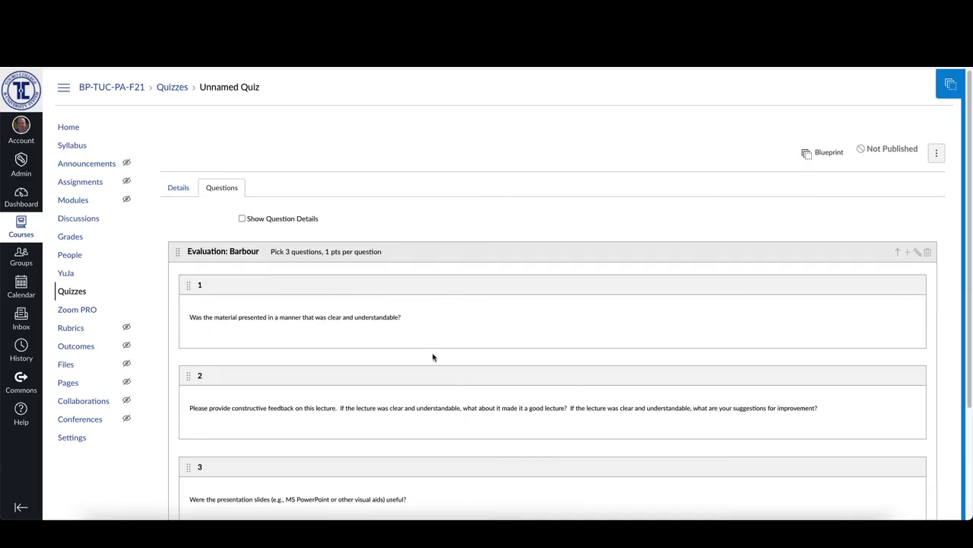
- Save and publish the lecture evaluation survey
scroll(540, 470, "down", 3)
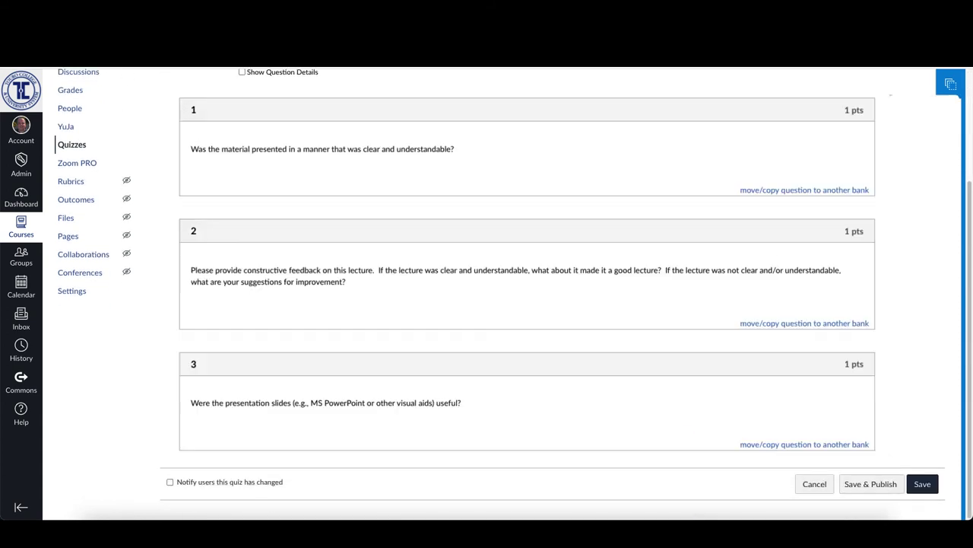
left_click(868, 484)
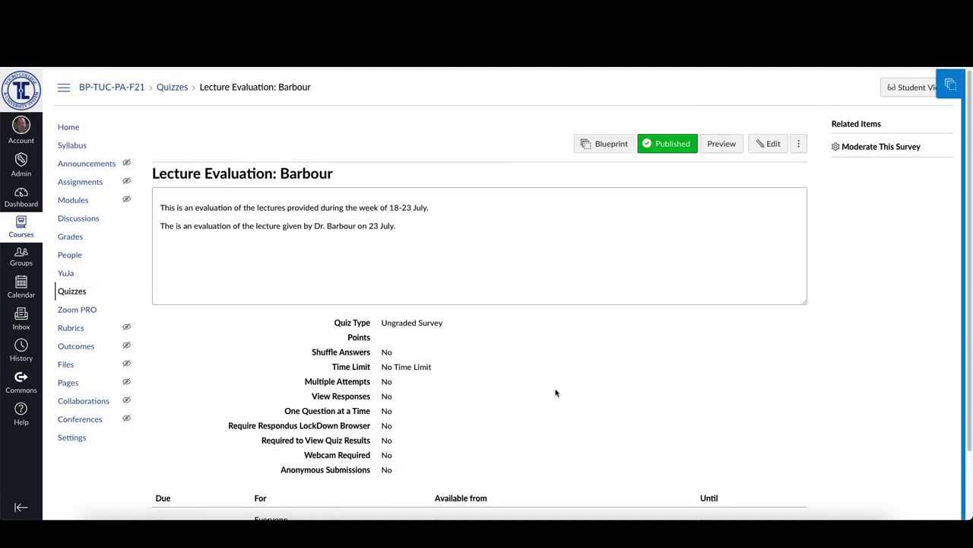
scroll(556, 393, "down", 1)
scroll(556, 393, "up", 1)
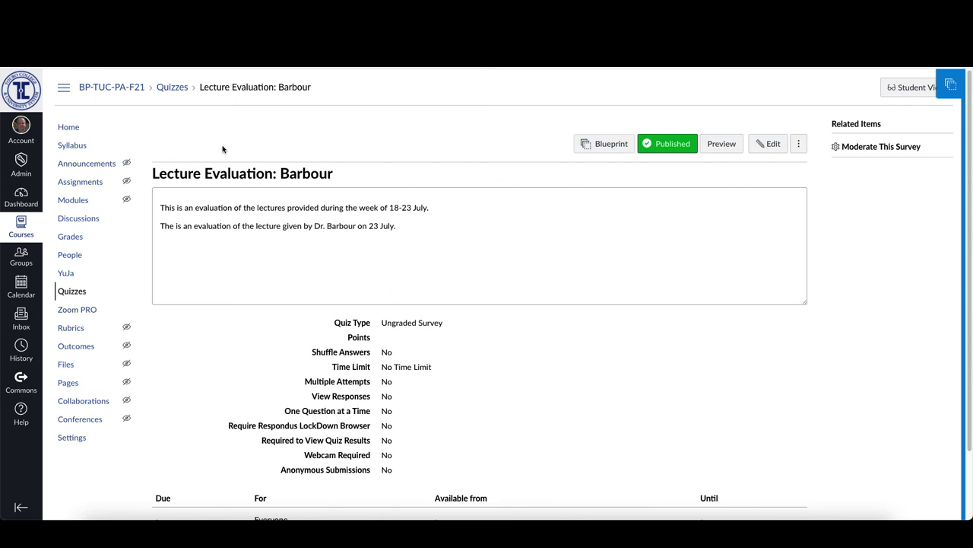